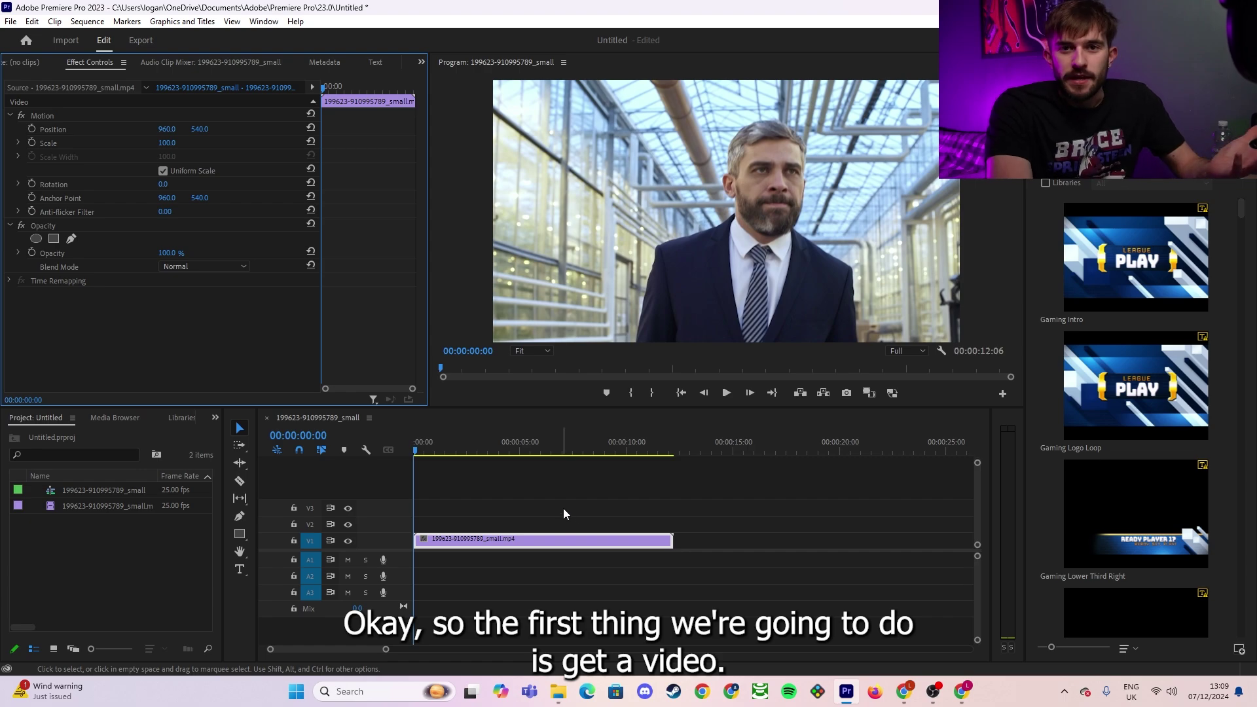
click(215, 418)
click(237, 474)
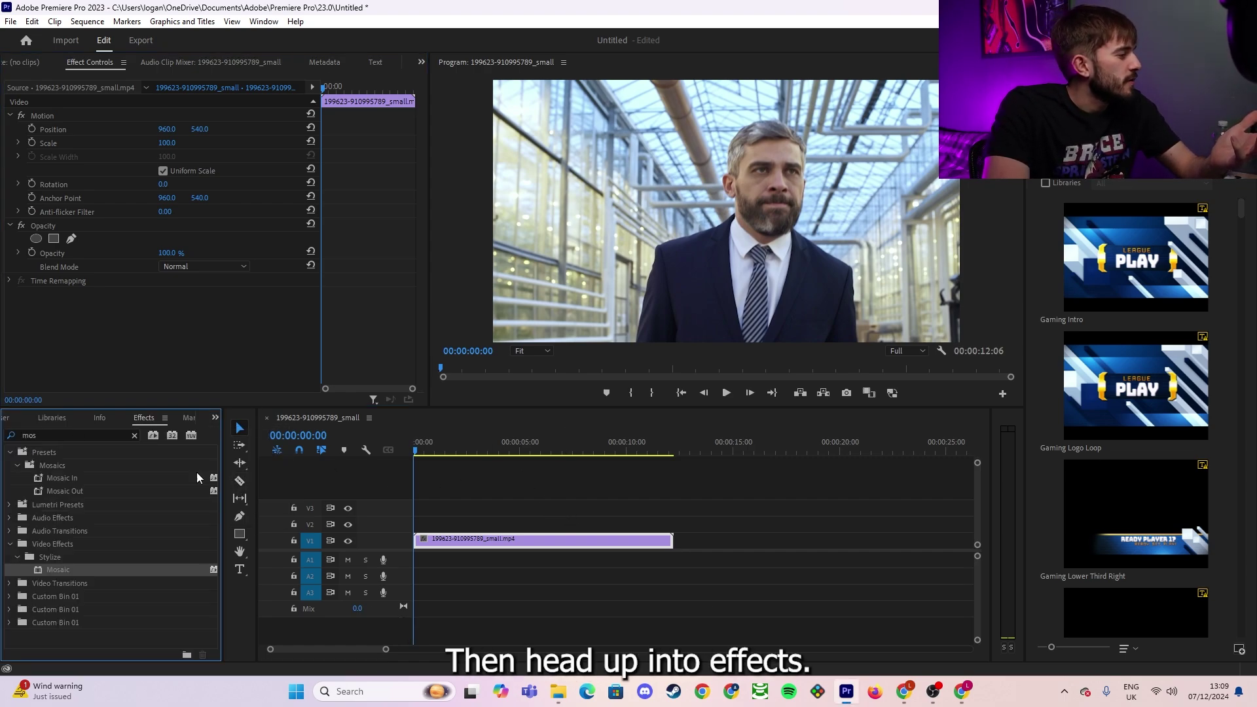
click(134, 436)
click(59, 435)
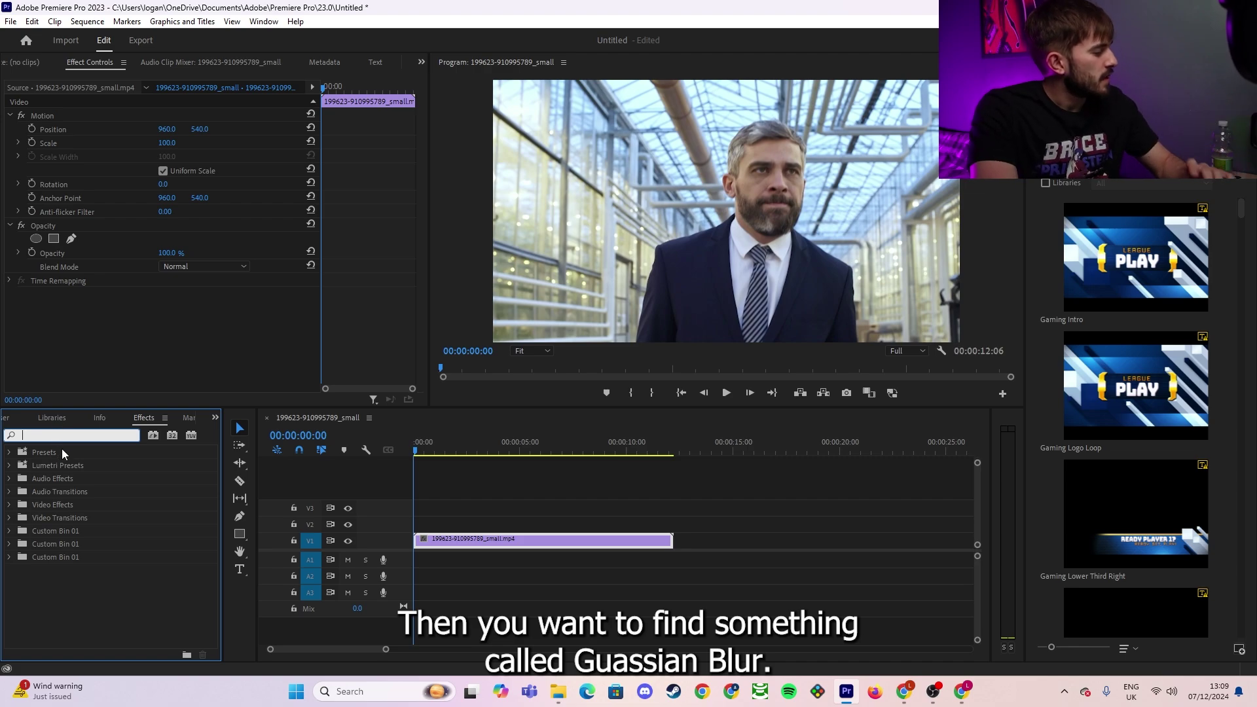
text(gua)
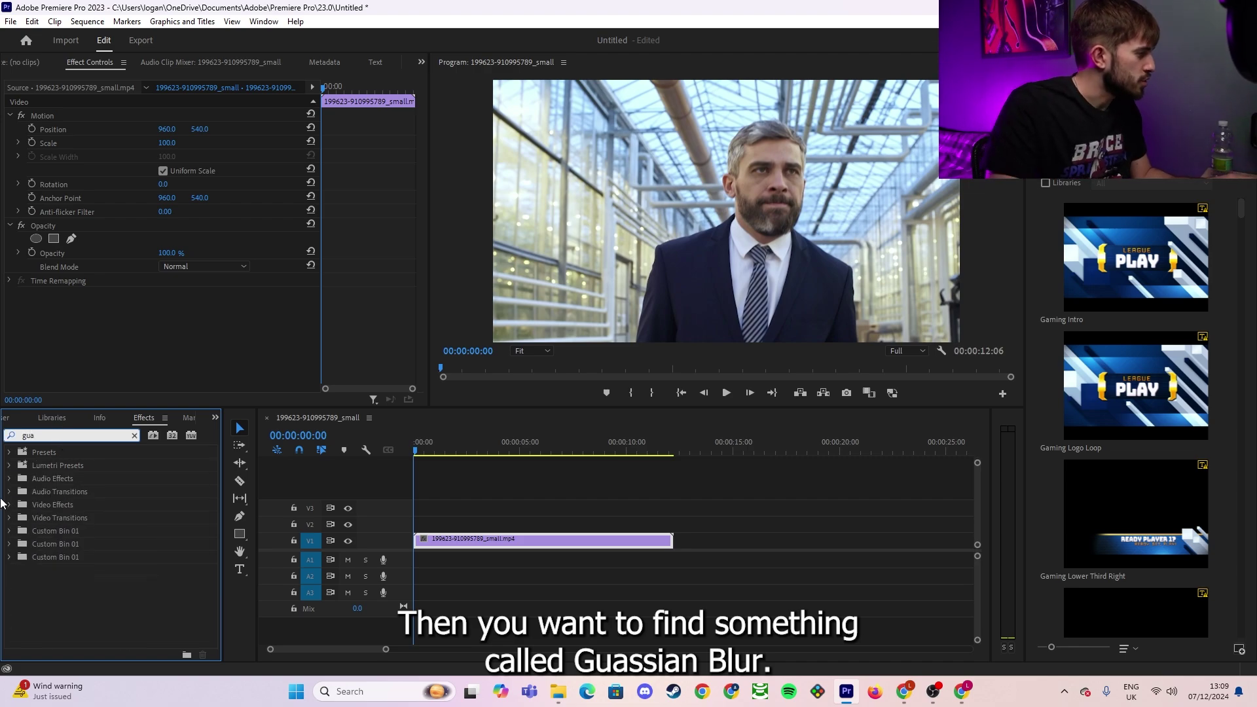
key(BackSpace)
key(BackSpace)
text(a)
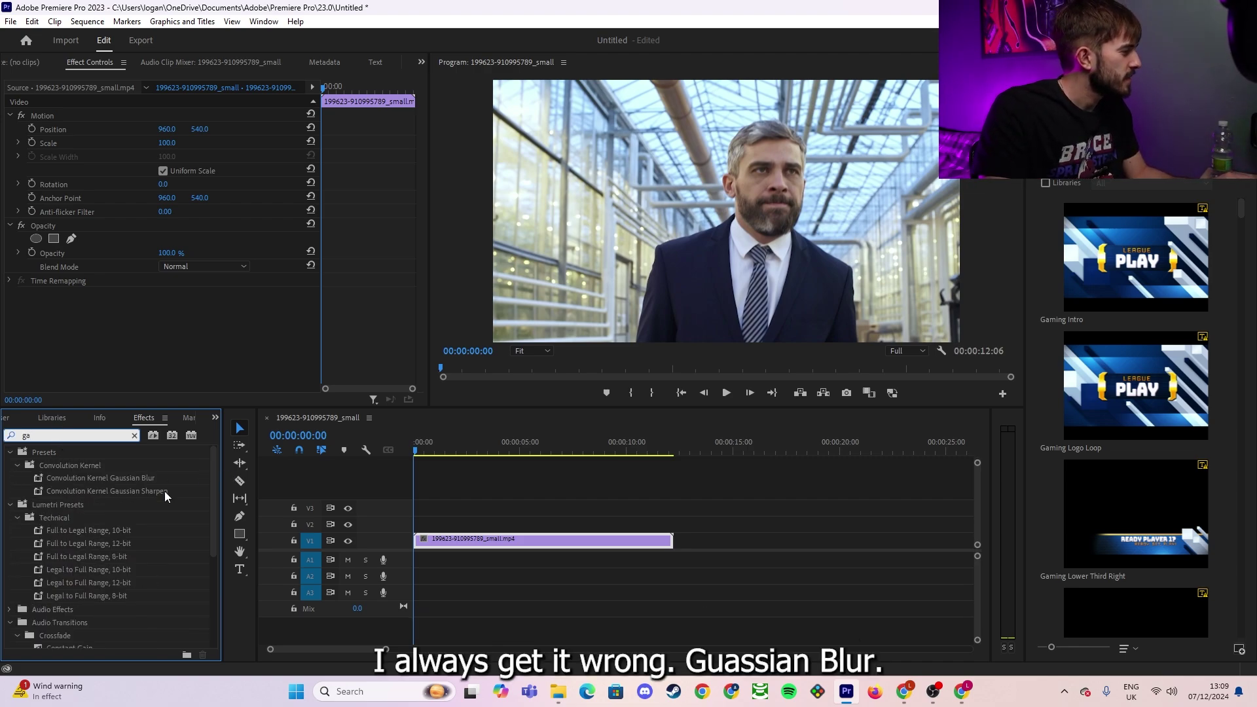
scroll(93, 587, down, 4)
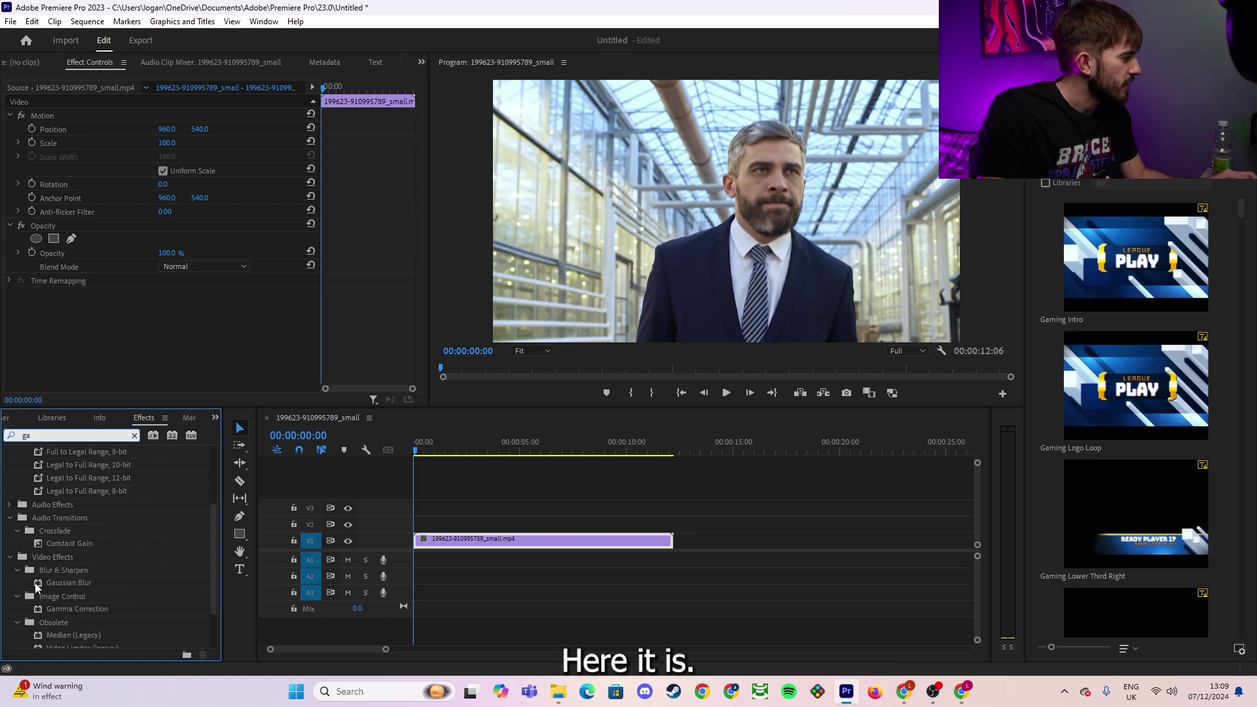
drag(34, 583, 536, 543)
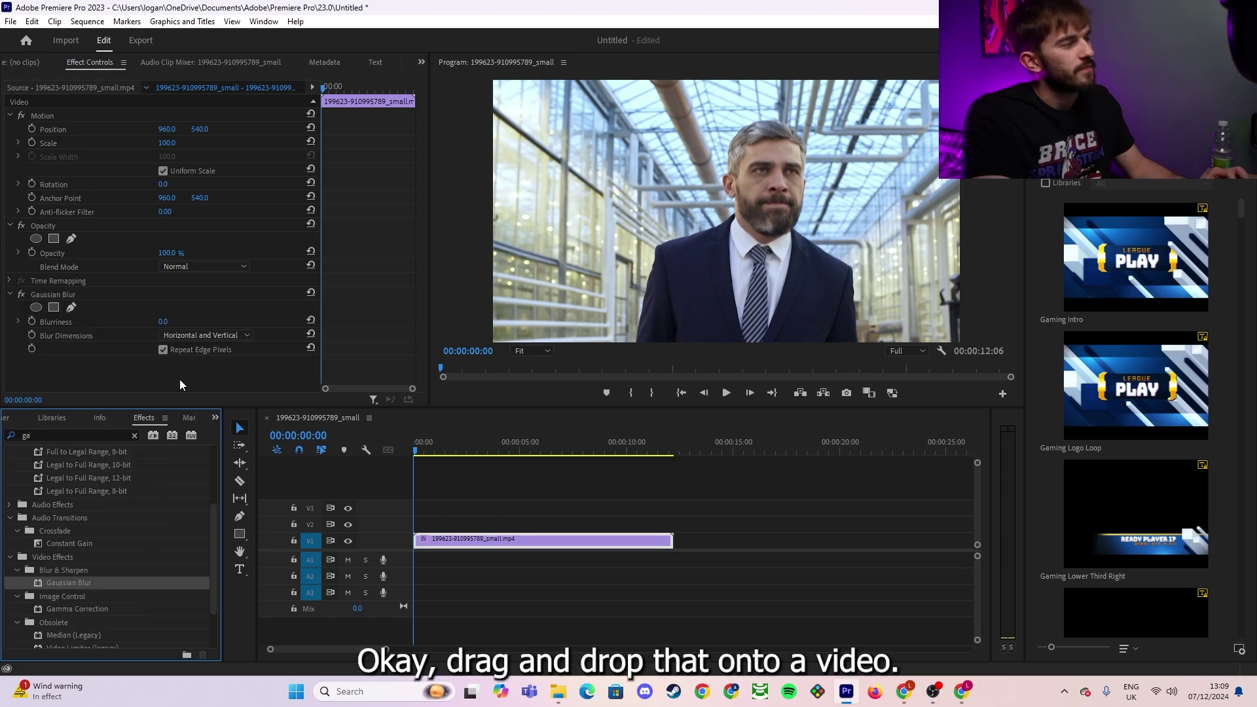
Draw a closed freehand mask around the man for the Gaussian Blur at the clip's start, and track it forward through the clip
click(73, 308)
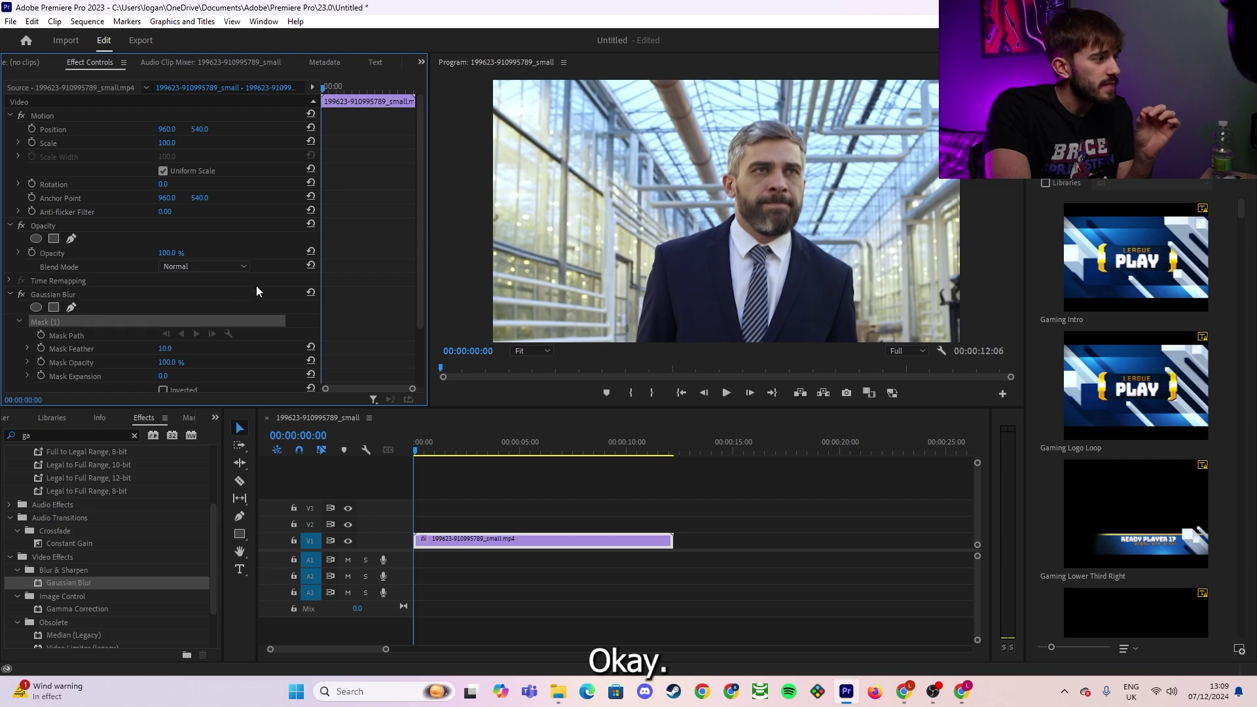
click(636, 340)
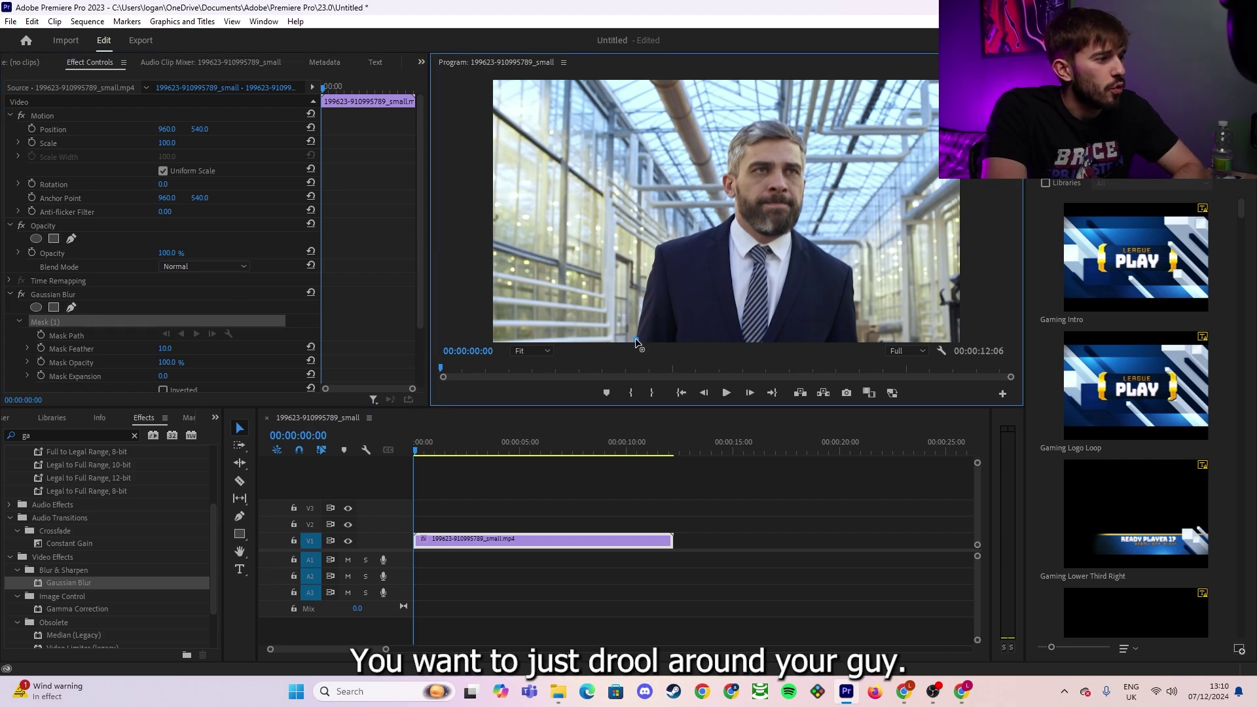
click(647, 290)
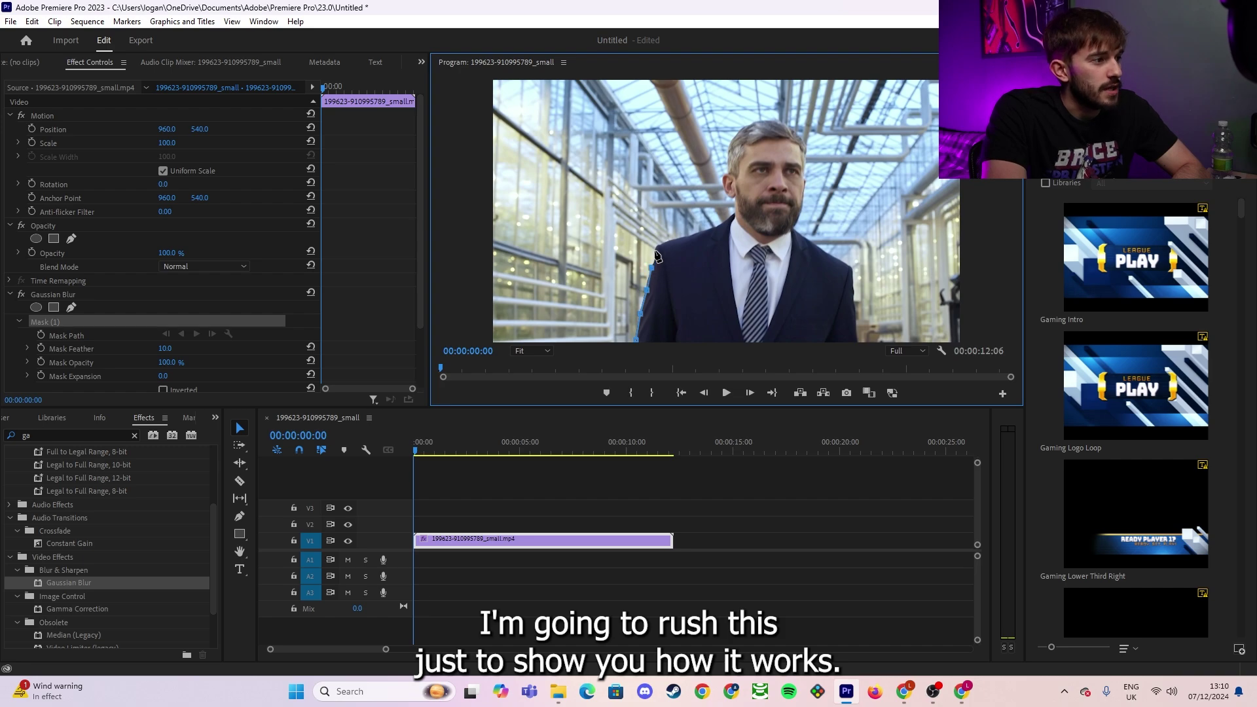
click(709, 229)
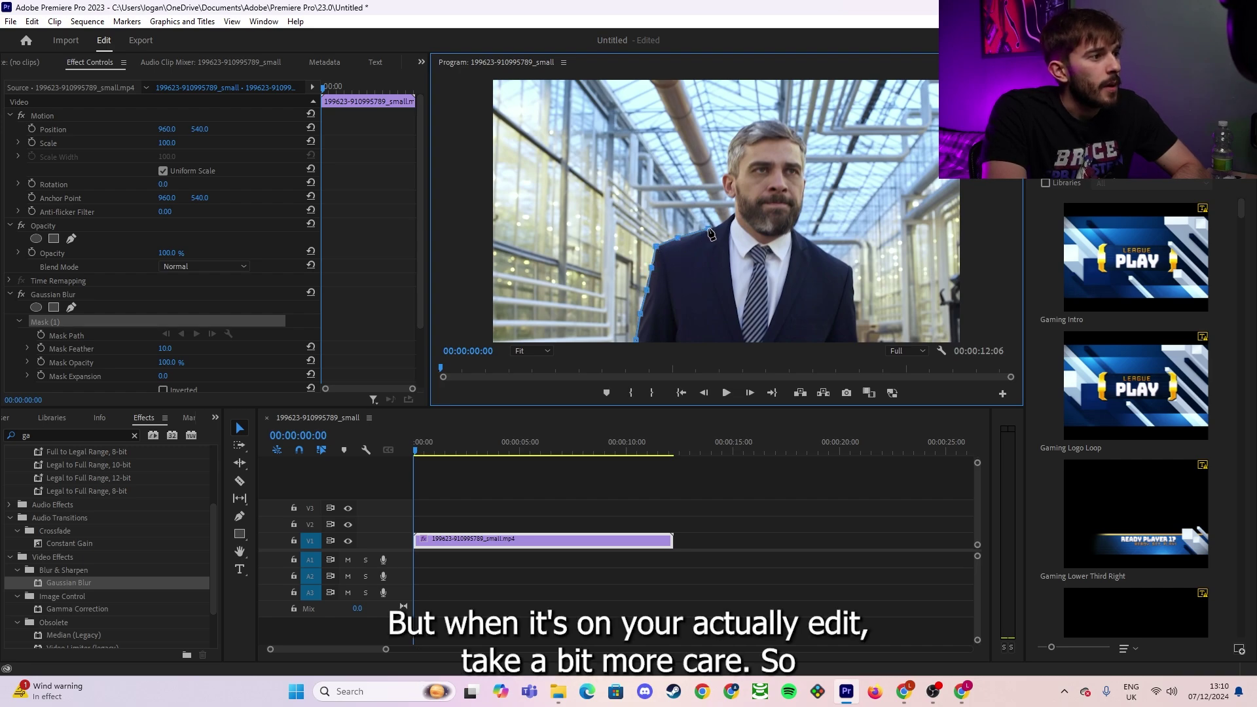
click(729, 200)
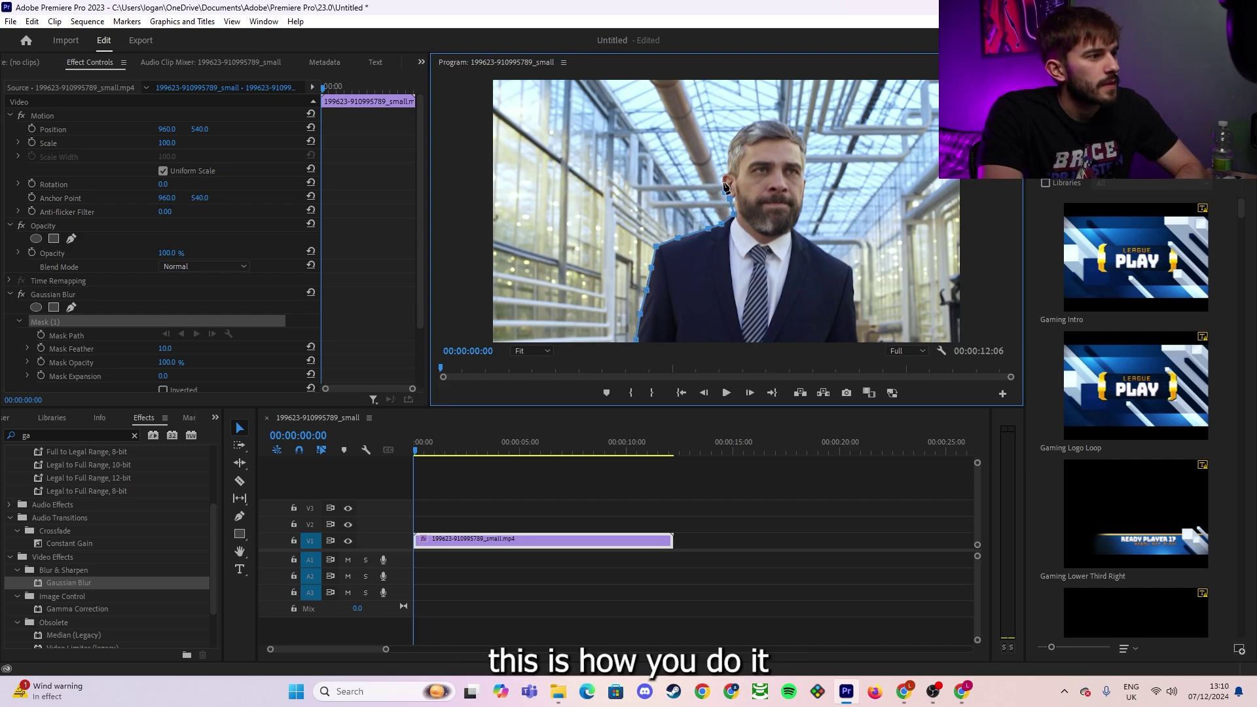
click(729, 189)
click(723, 178)
click(735, 131)
click(749, 123)
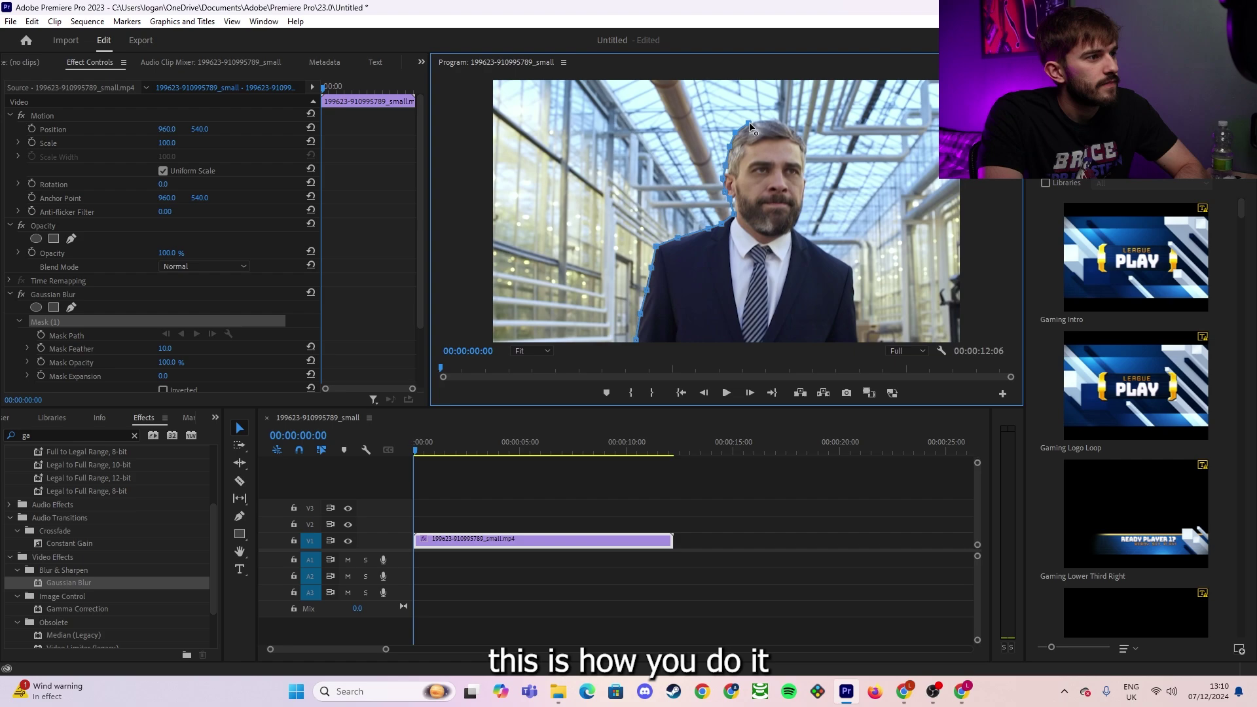
click(780, 121)
click(793, 134)
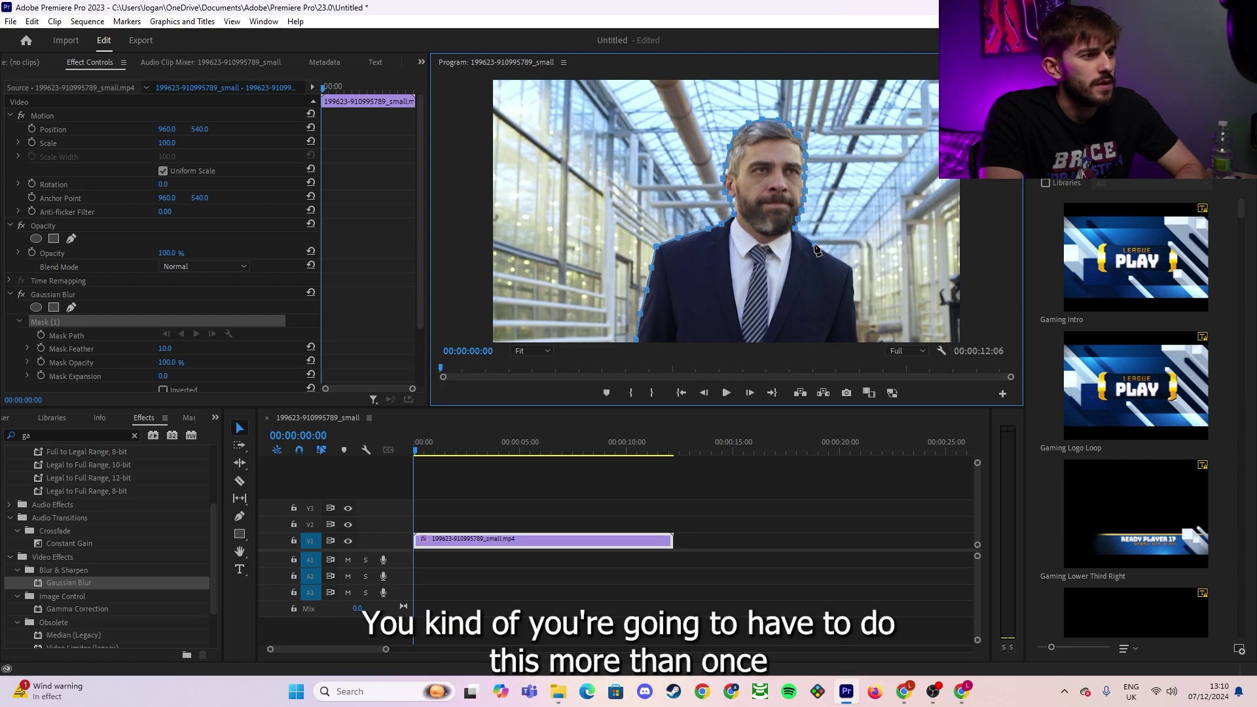
click(836, 262)
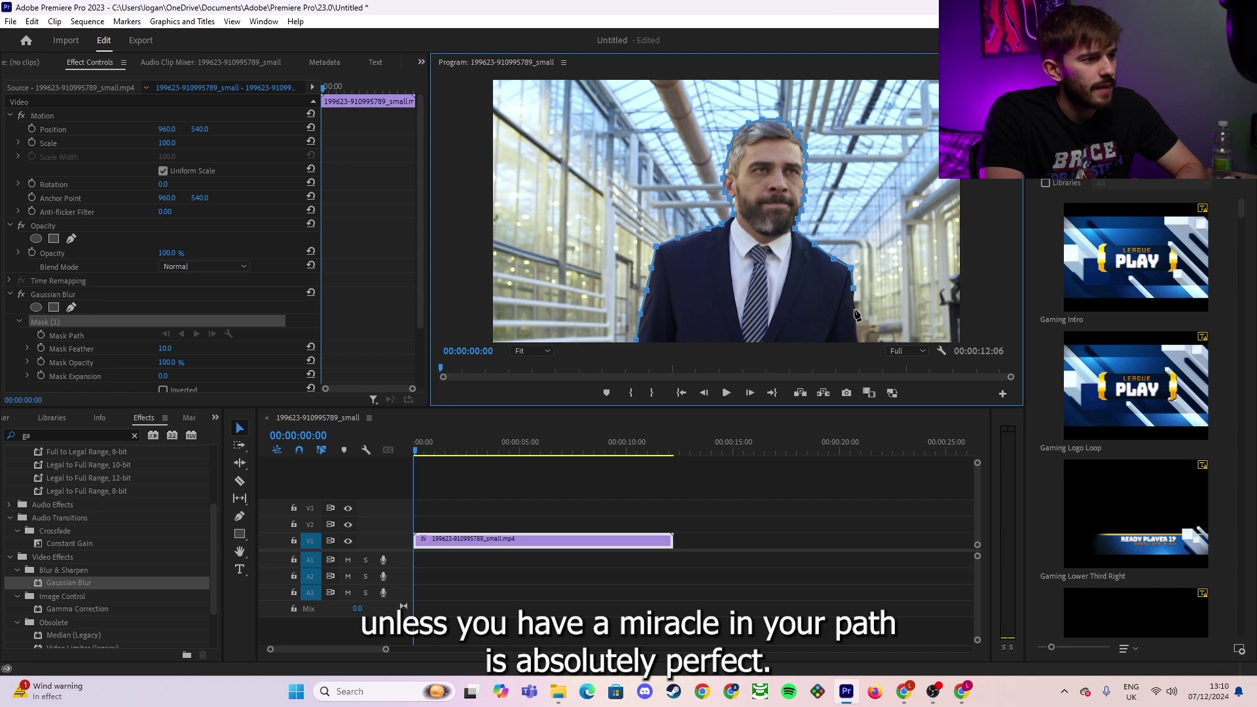
click(856, 340)
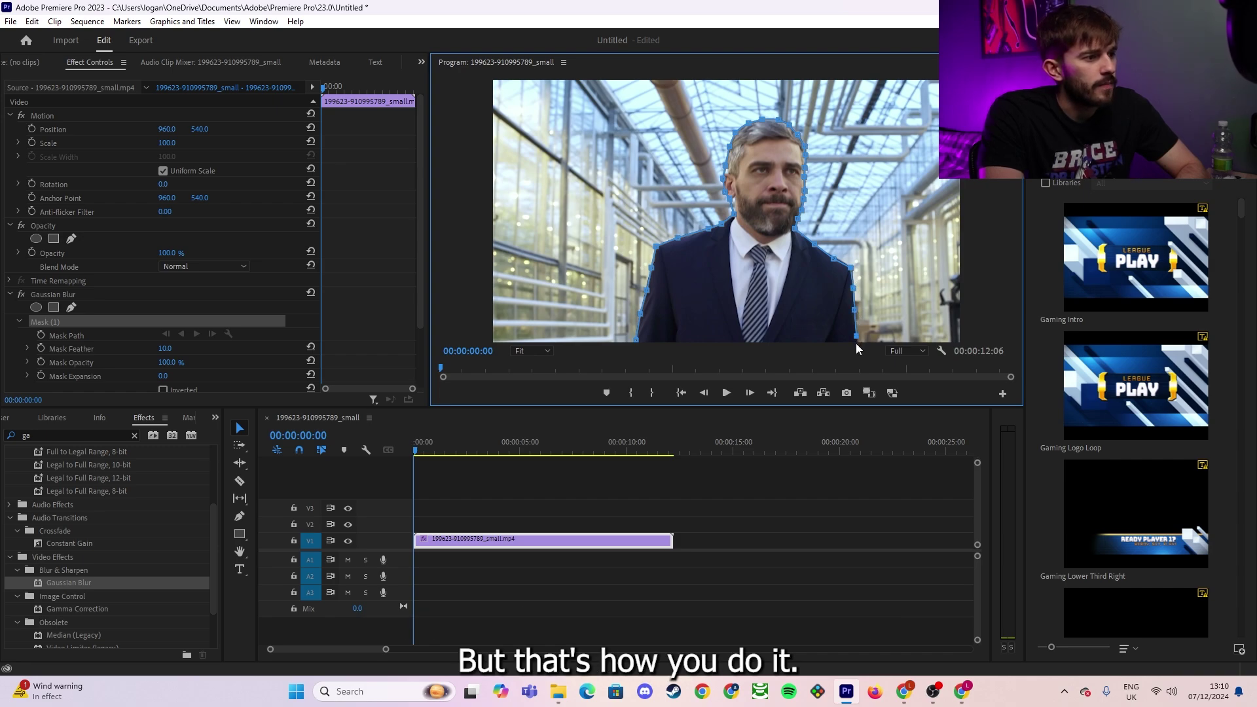
click(636, 340)
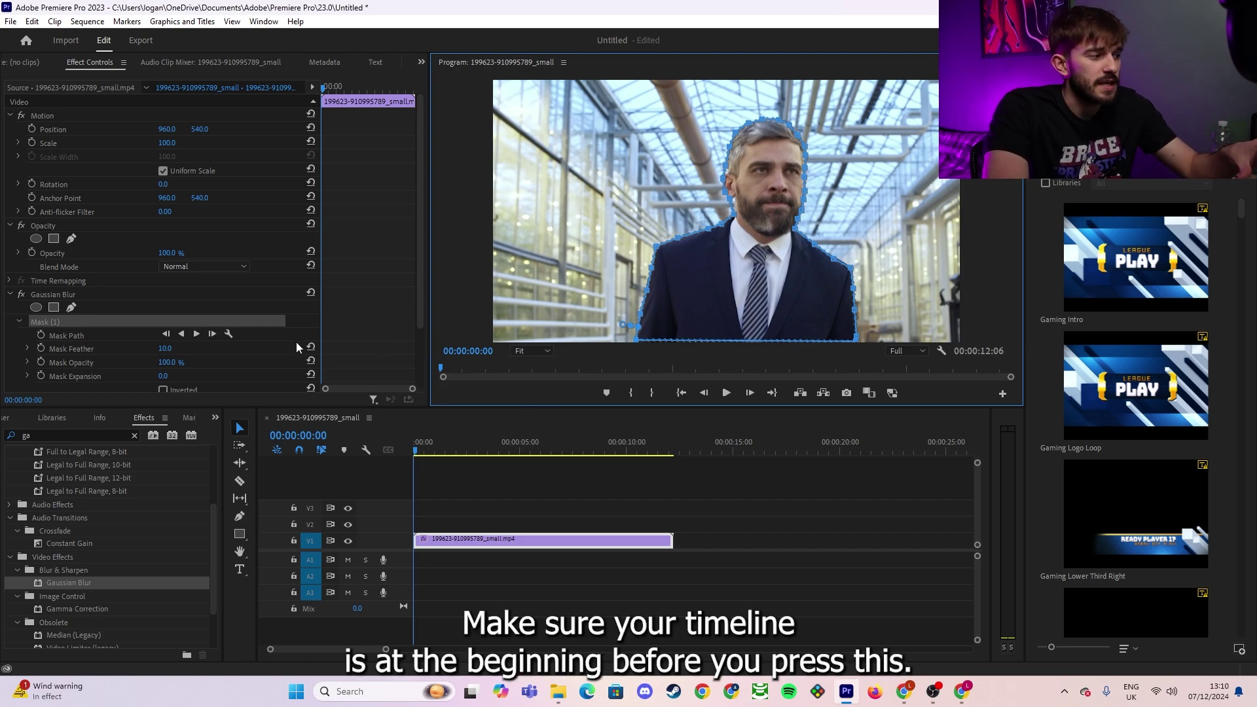
click(198, 335)
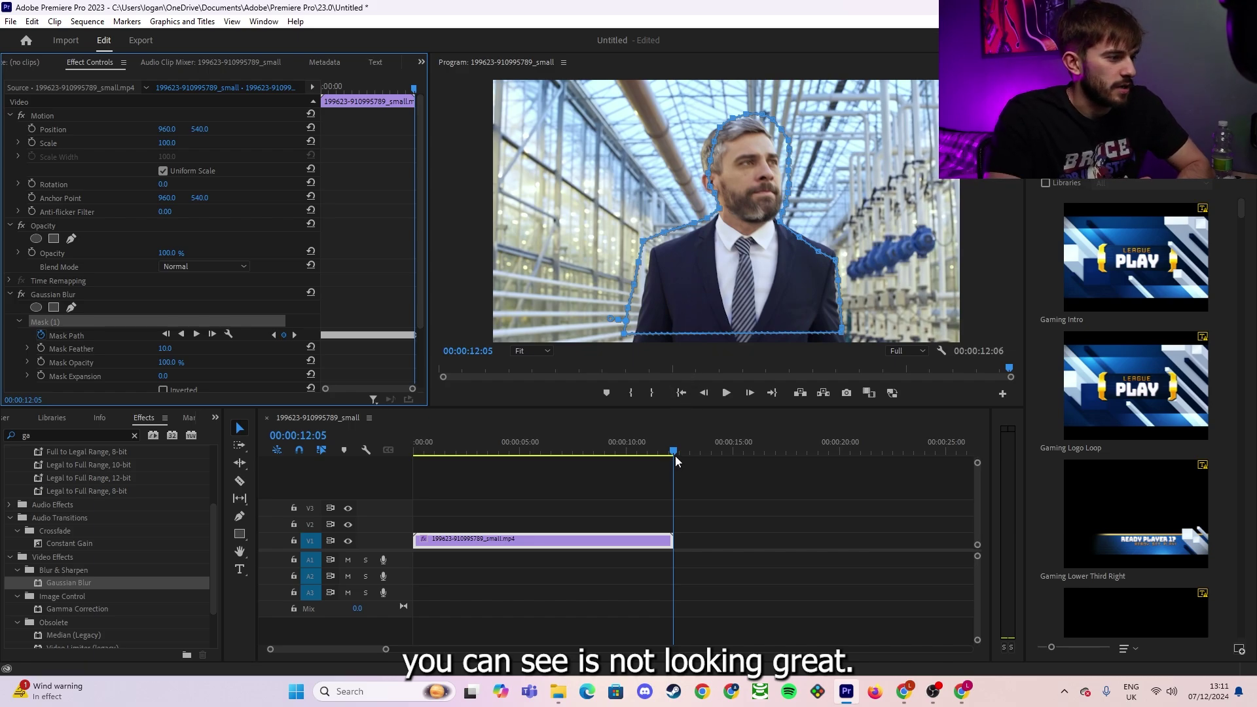
Return to the clip's start and advance frame by frame to 00:00:00:17, checking how the mask follows the man
drag(673, 451, 417, 451)
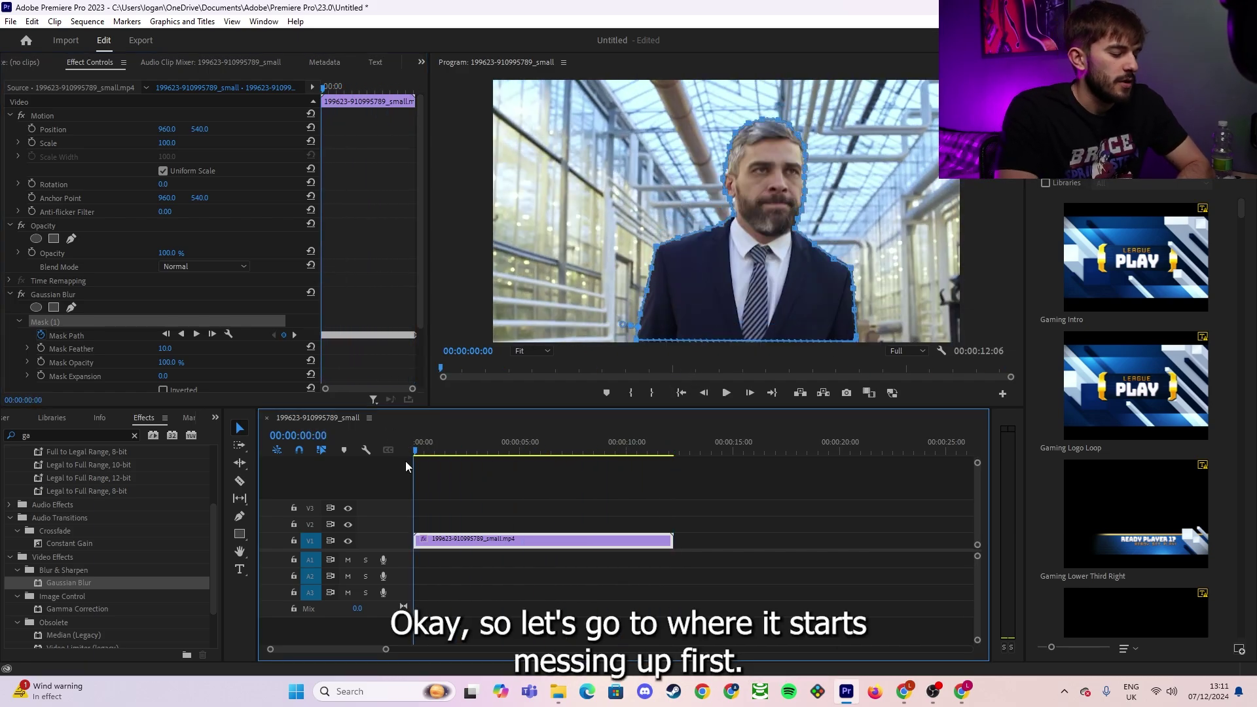
key(Right)
key(Right)
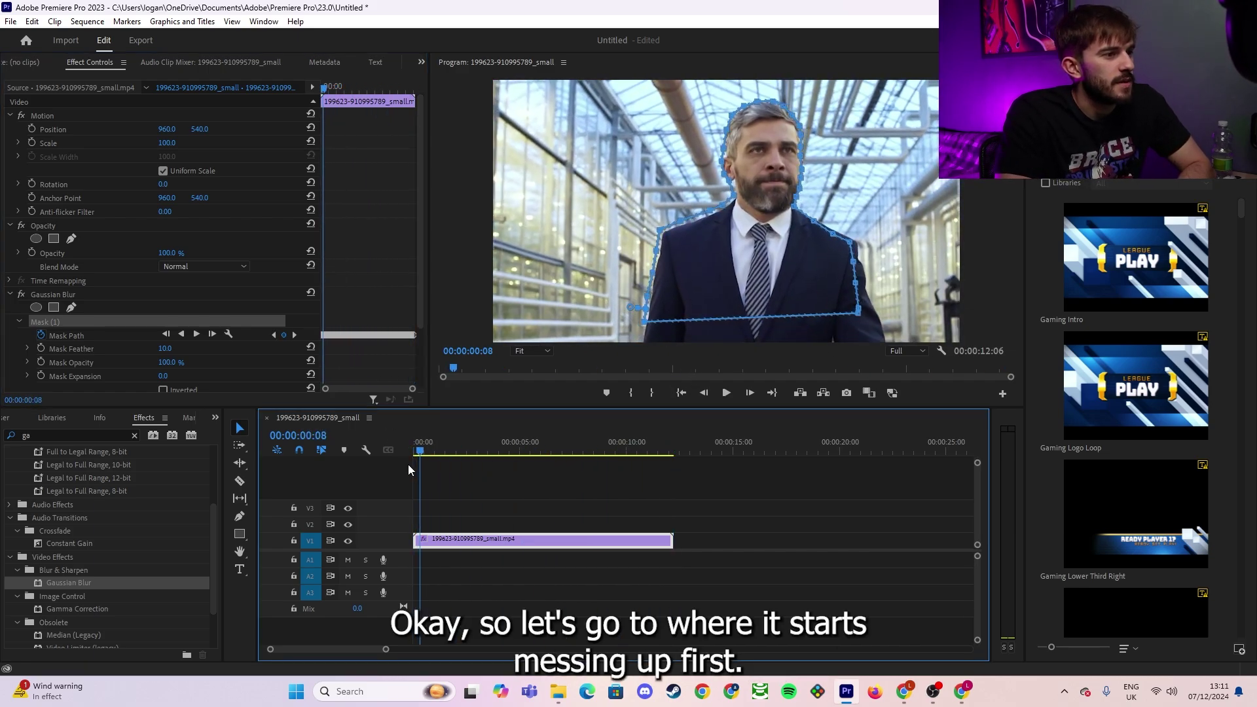
key(Right)
key(Right)
key(Right)
key(Right)
key(Right)
key(Right)
key(Right)
key(Right)
key(Right)
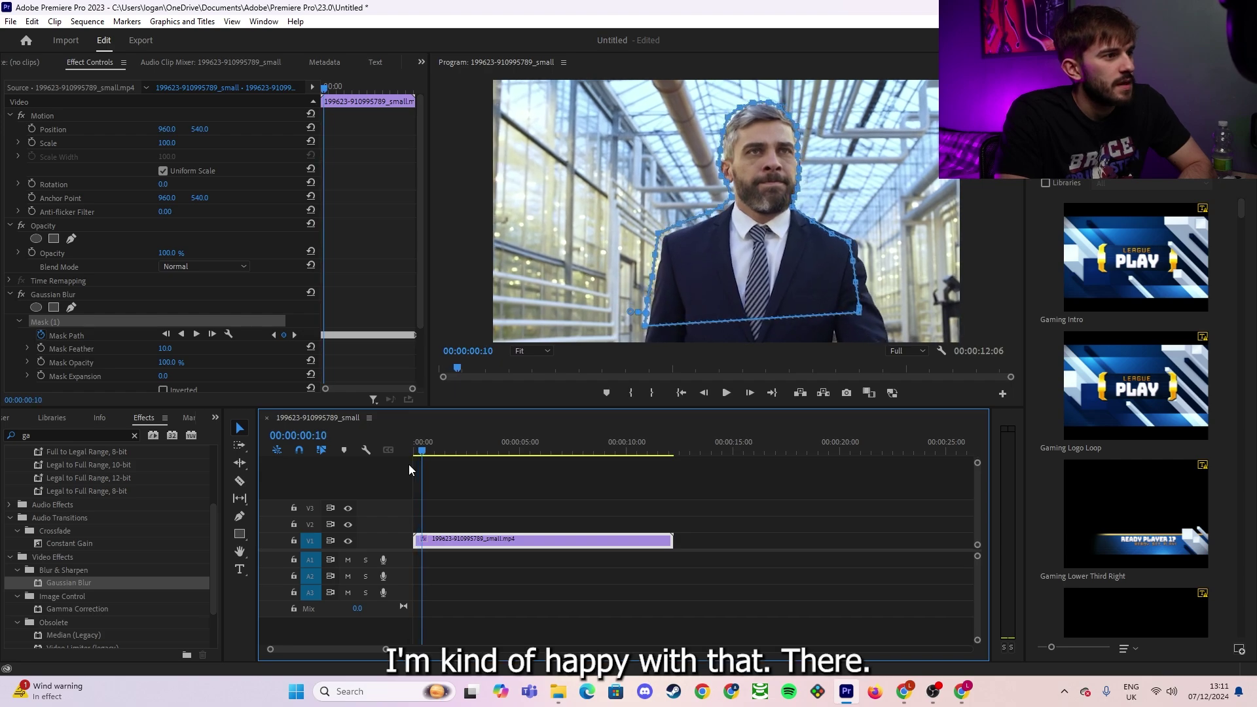
key(Right)
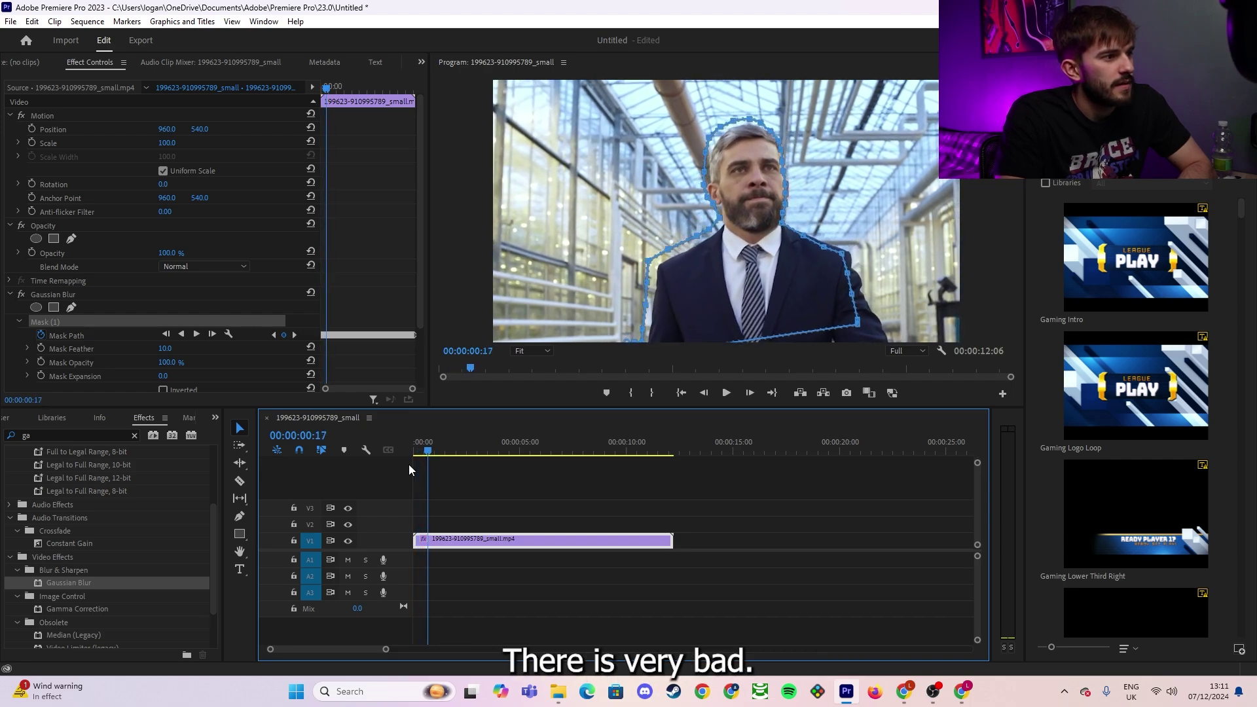
Reshape the mask to the man's shoulders, torso and head at 00:00:00:17, and track it forward again
click(712, 231)
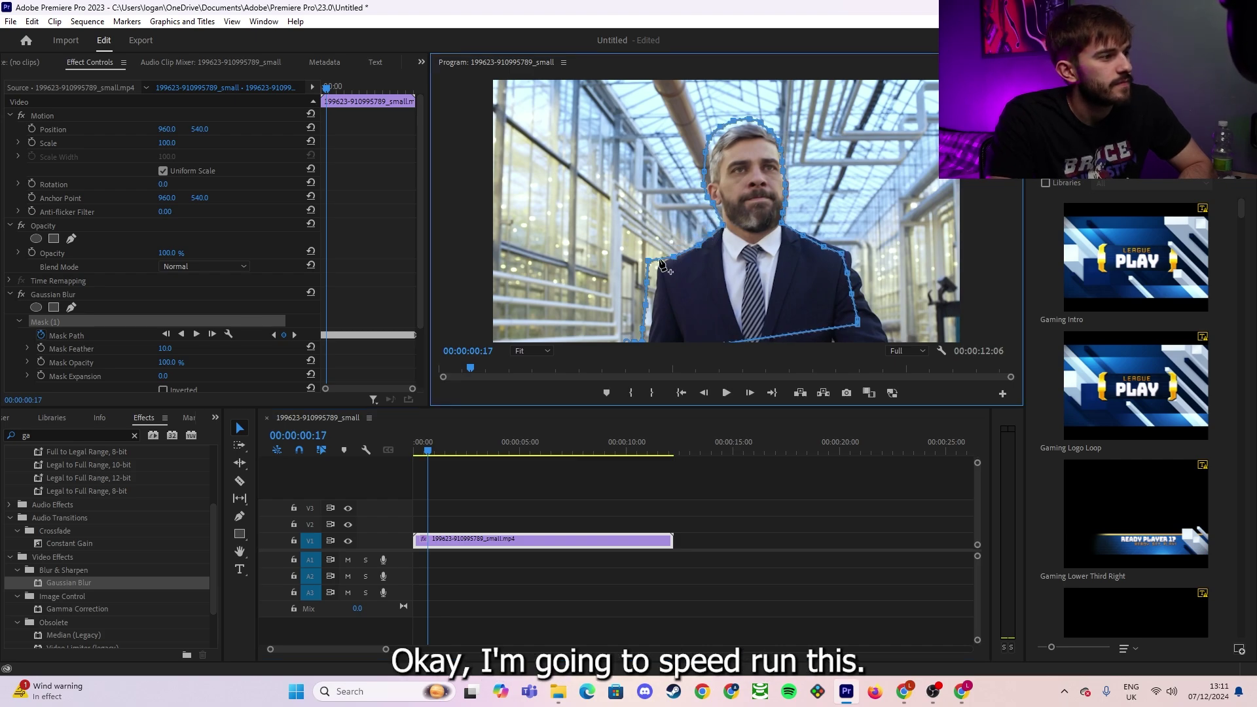
drag(648, 261, 659, 265)
drag(647, 283, 652, 304)
drag(858, 324, 888, 340)
drag(858, 319, 861, 293)
drag(847, 272, 857, 271)
drag(842, 254, 827, 245)
drag(804, 235, 806, 234)
drag(704, 172, 710, 172)
drag(706, 152, 715, 140)
drag(720, 127, 750, 120)
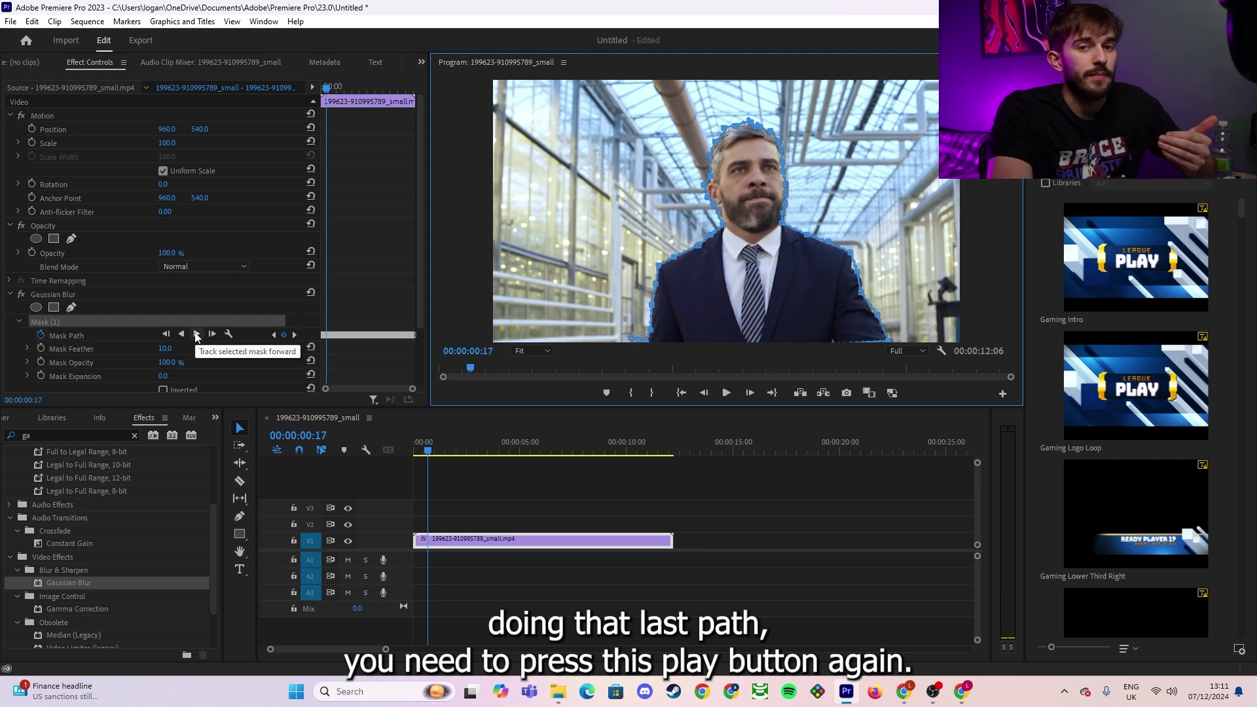
click(197, 335)
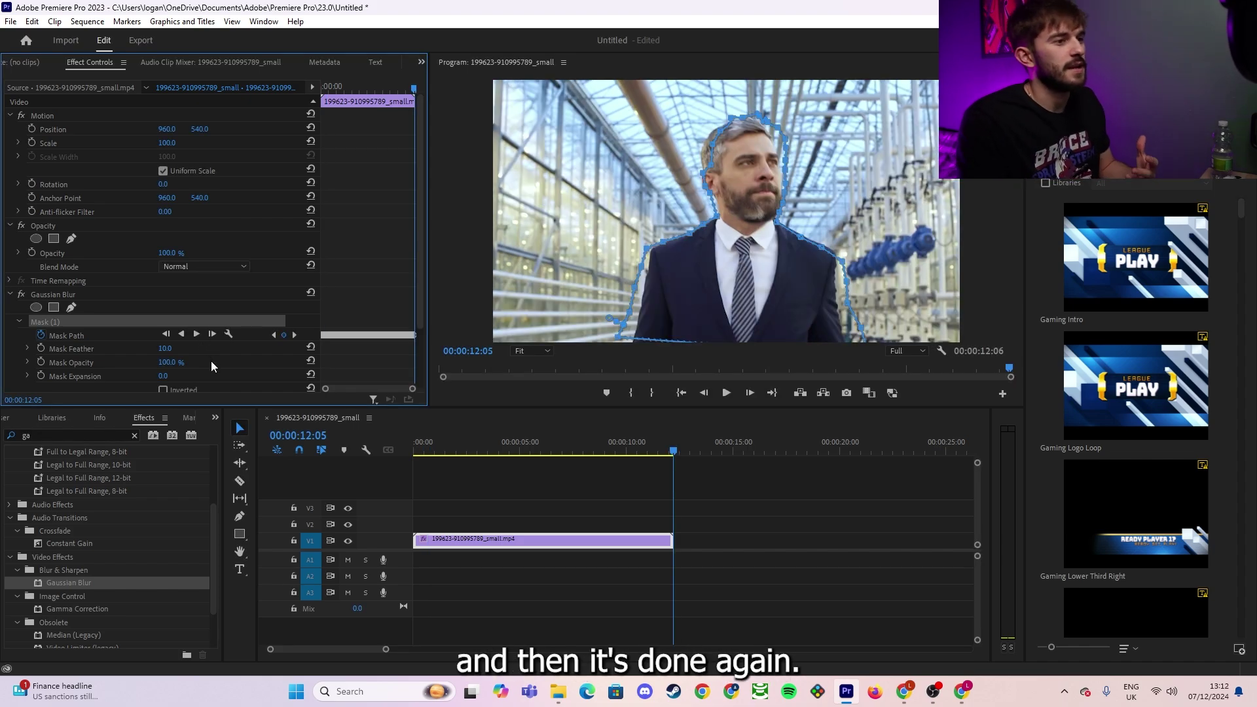
Refit the mask to the man's outline at 00:00:04:07 and track it forward to the clip's end
drag(673, 453, 503, 473)
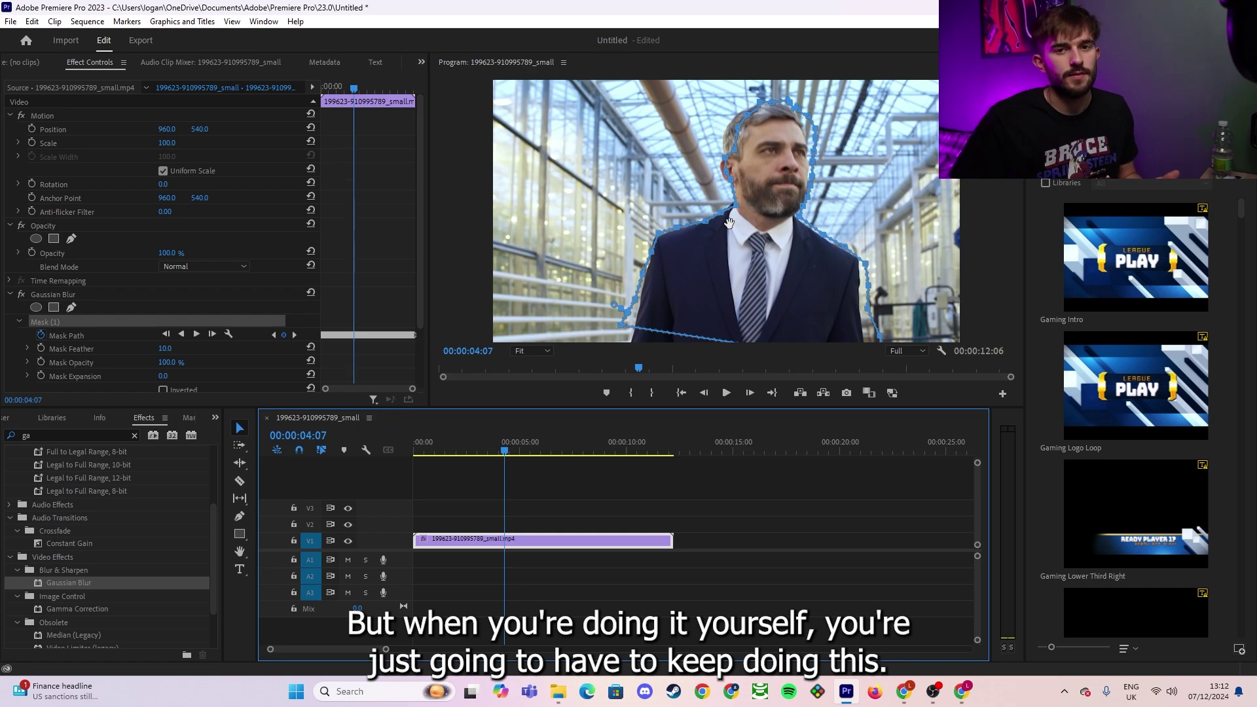
click(726, 162)
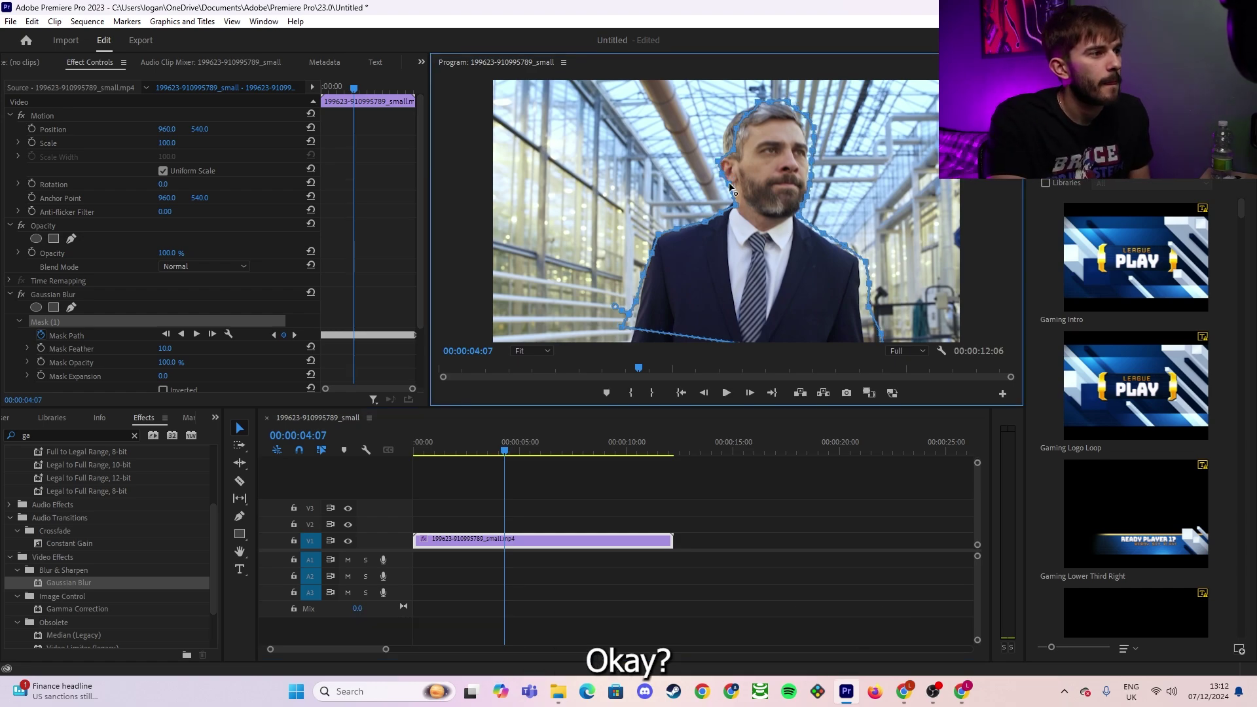
click(864, 266)
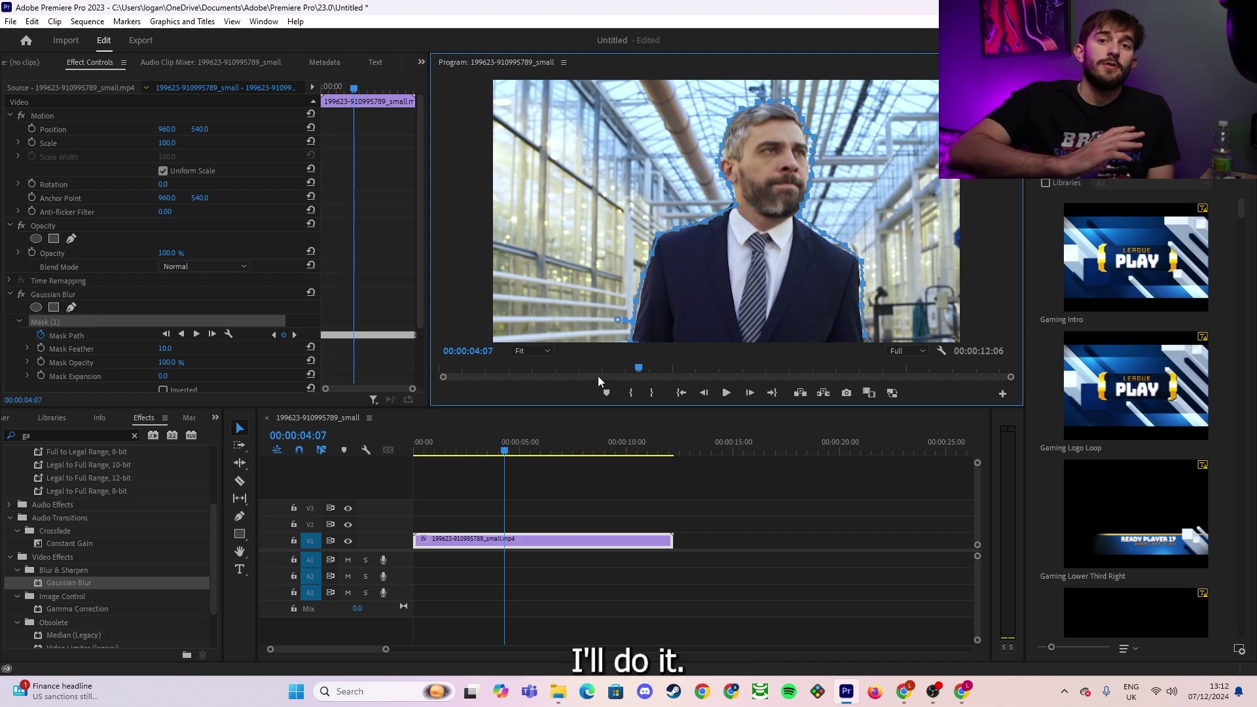
click(198, 335)
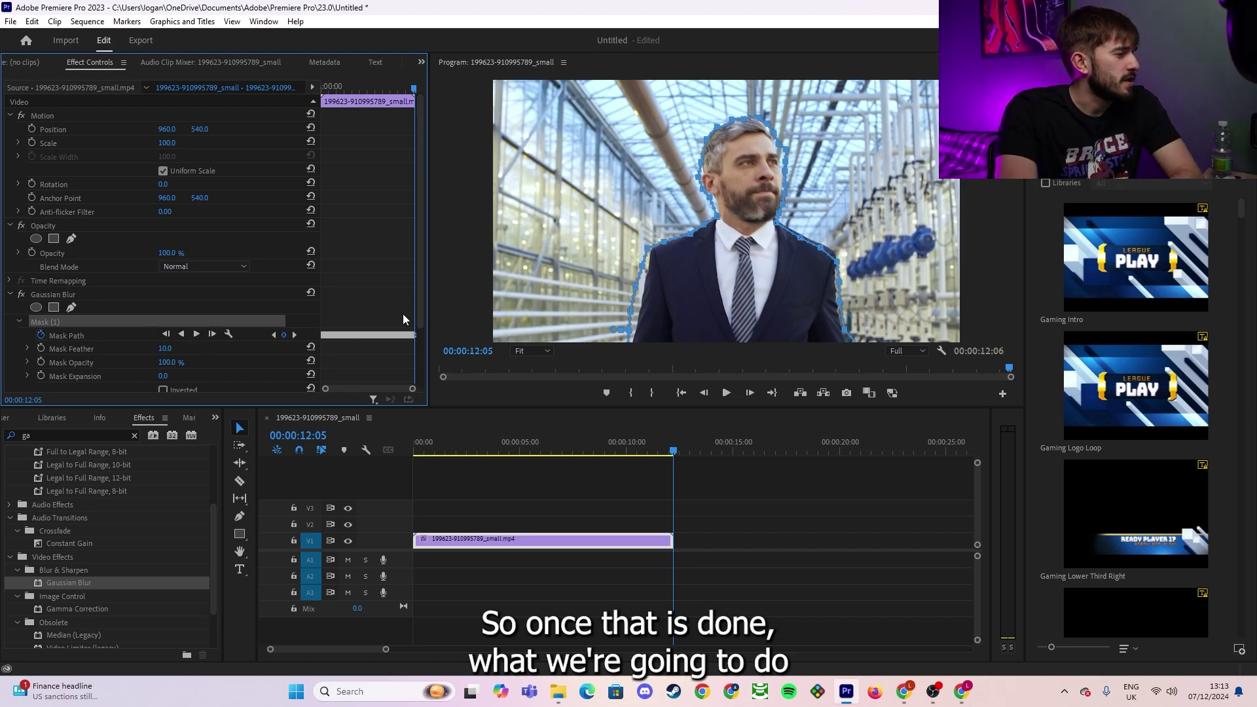
Invert the Gaussian Blur mask and set the blurriness to 42, then deselect the clip to view the picture without the mask outline
scroll(420, 278, down, 3)
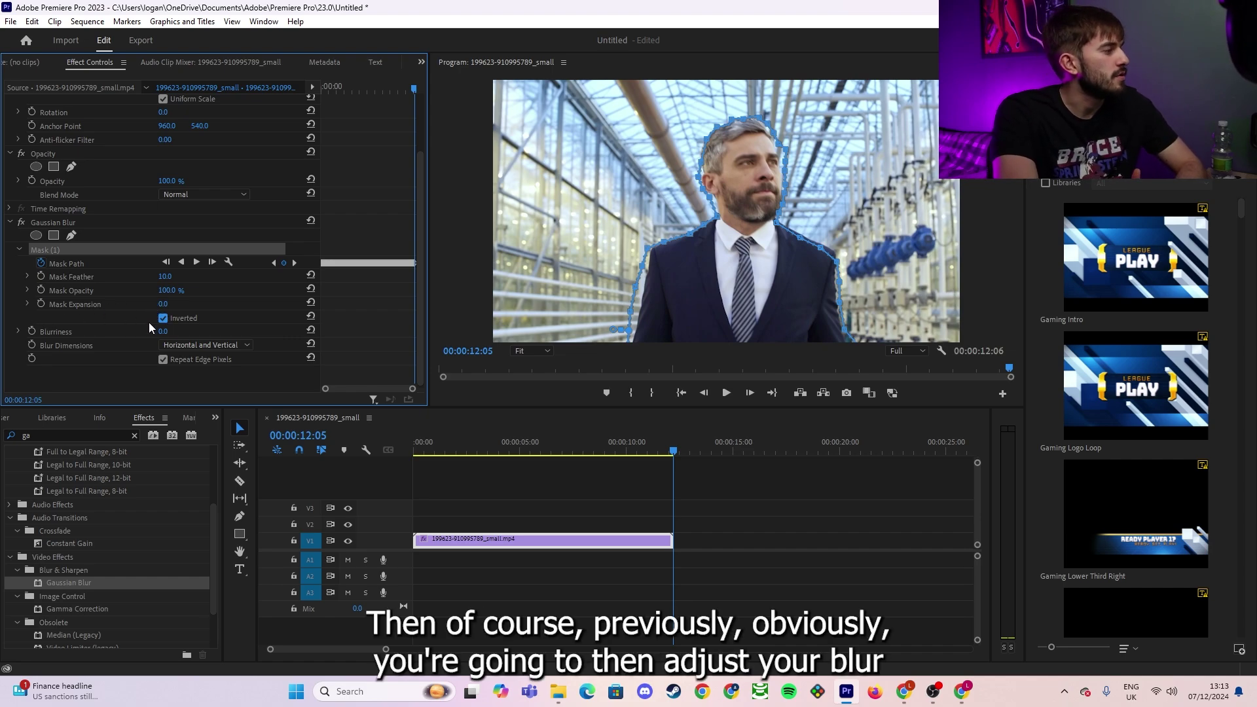
drag(163, 331, 190, 331)
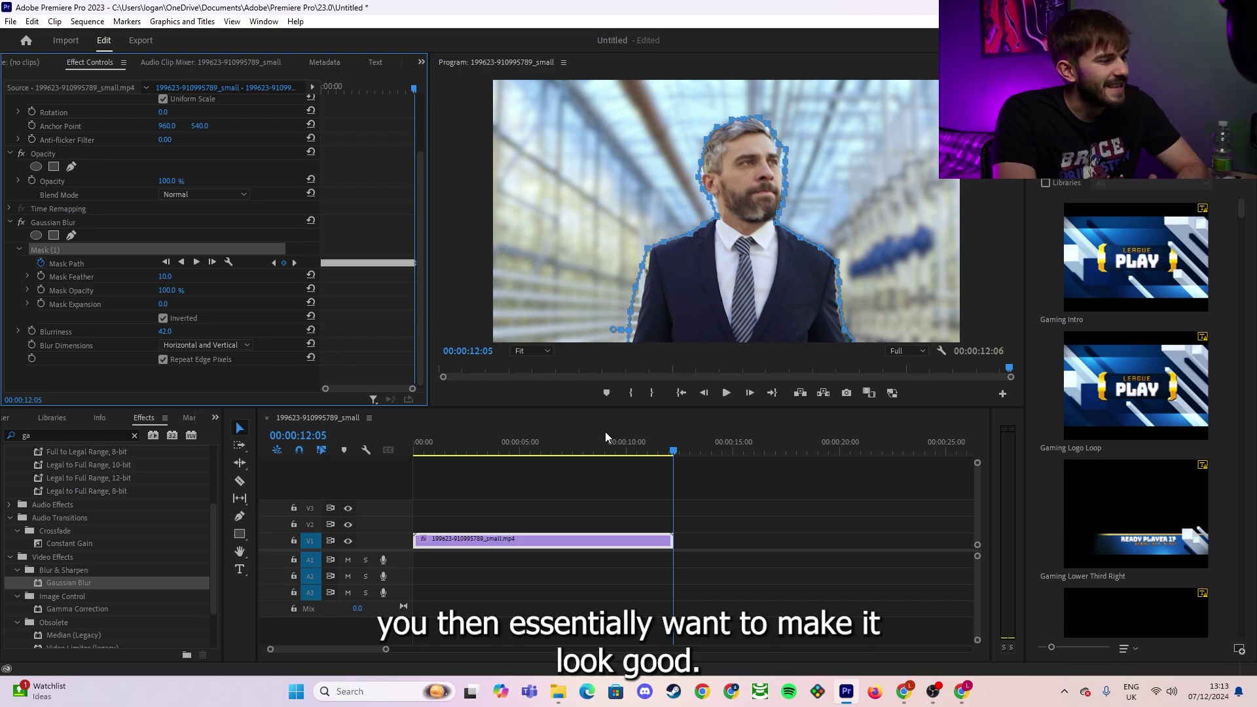
click(839, 505)
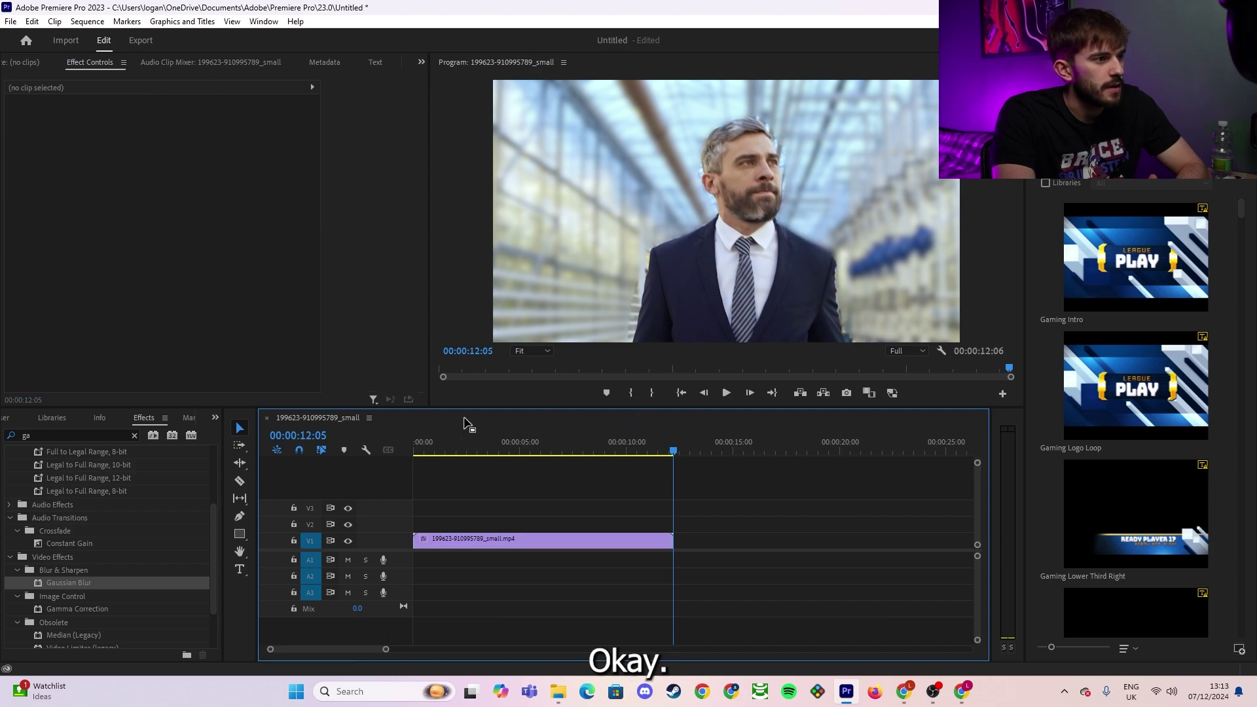
Soften the clip's Gaussian Blur mask with a feather of 89 and an expansion of -3
click(587, 544)
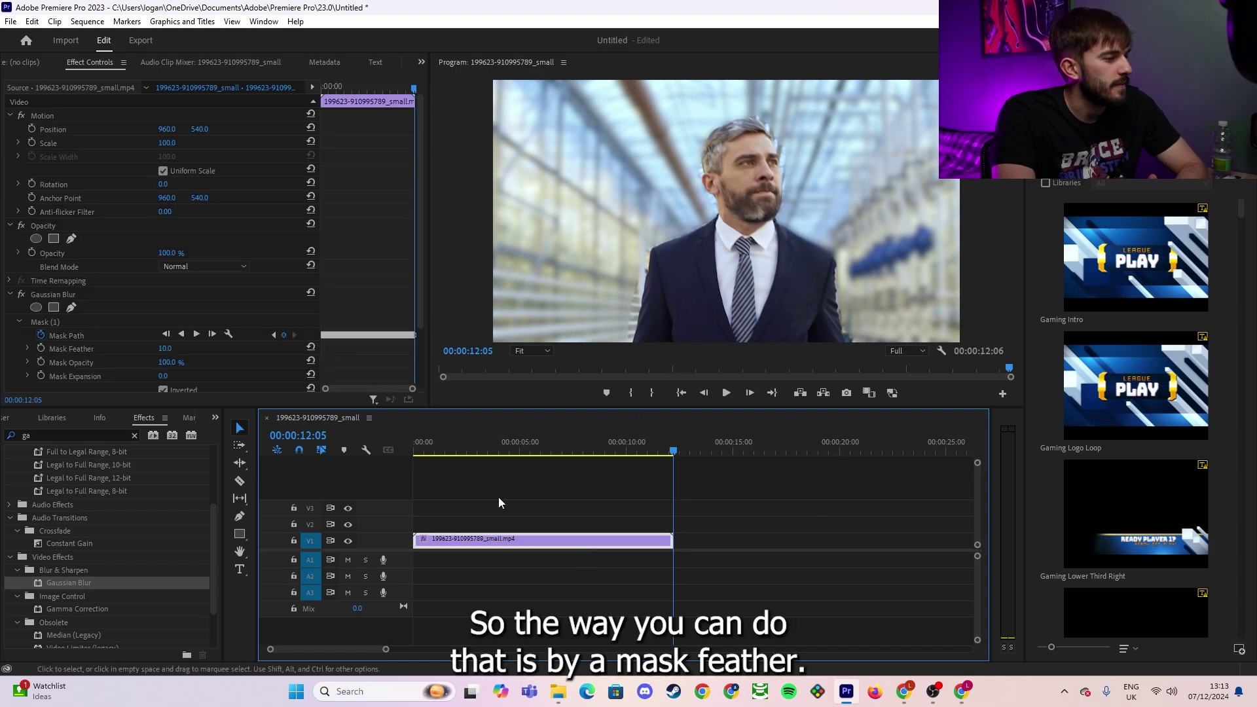
drag(168, 350, 187, 351)
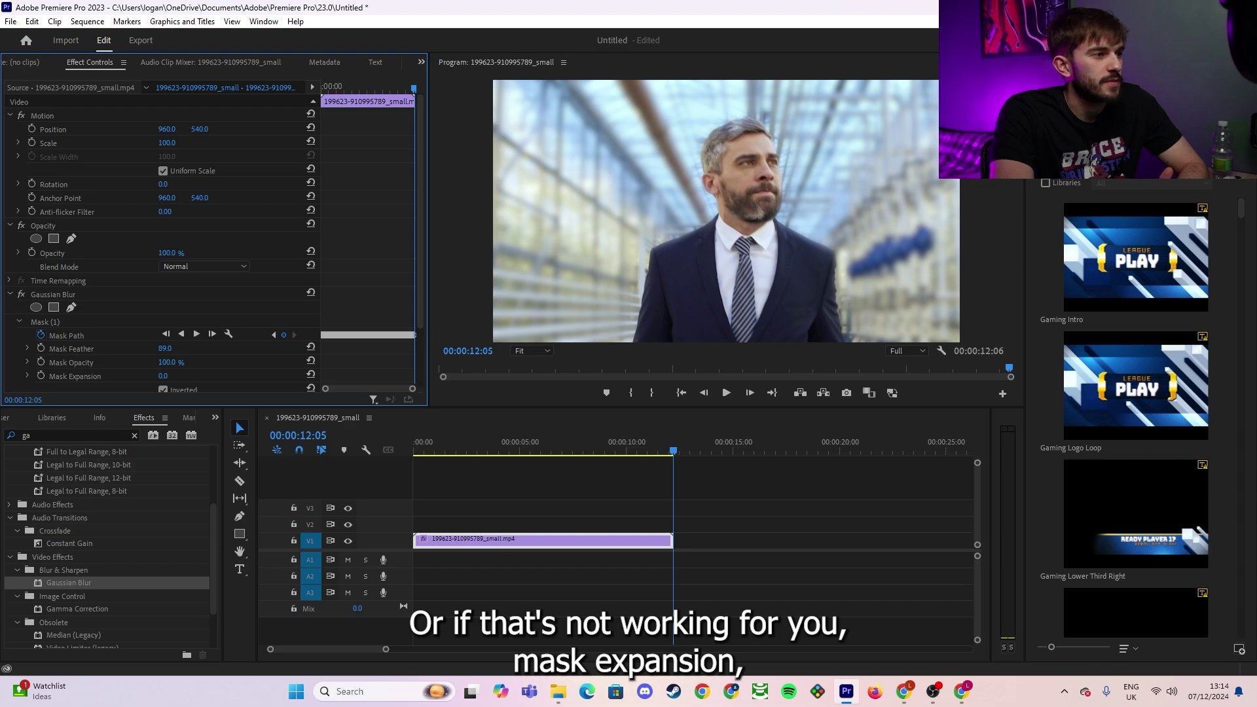
mouse_move(162, 376)
mouse_down()
mouse_move(289, 376)
mouse_move(165, 376)
mouse_up()
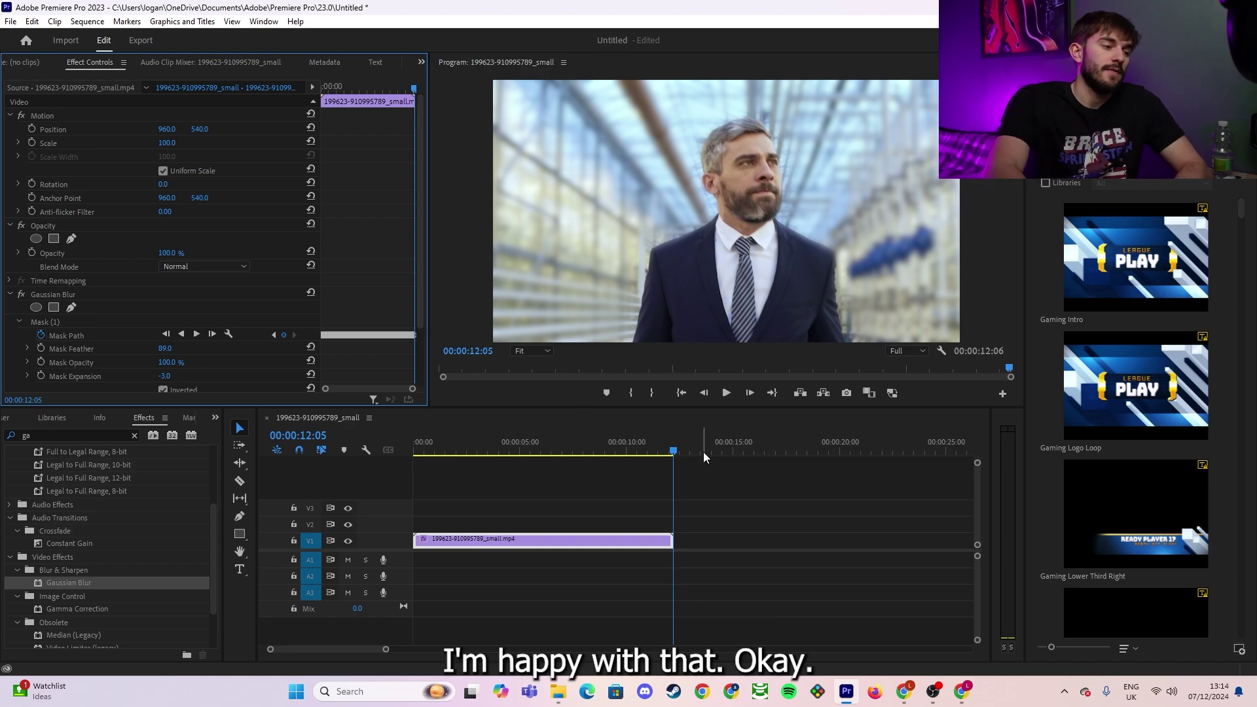
Play the clip from about 00:00:01:12 to 00:00:03:02 to check the blurred background around the man
click(669, 452)
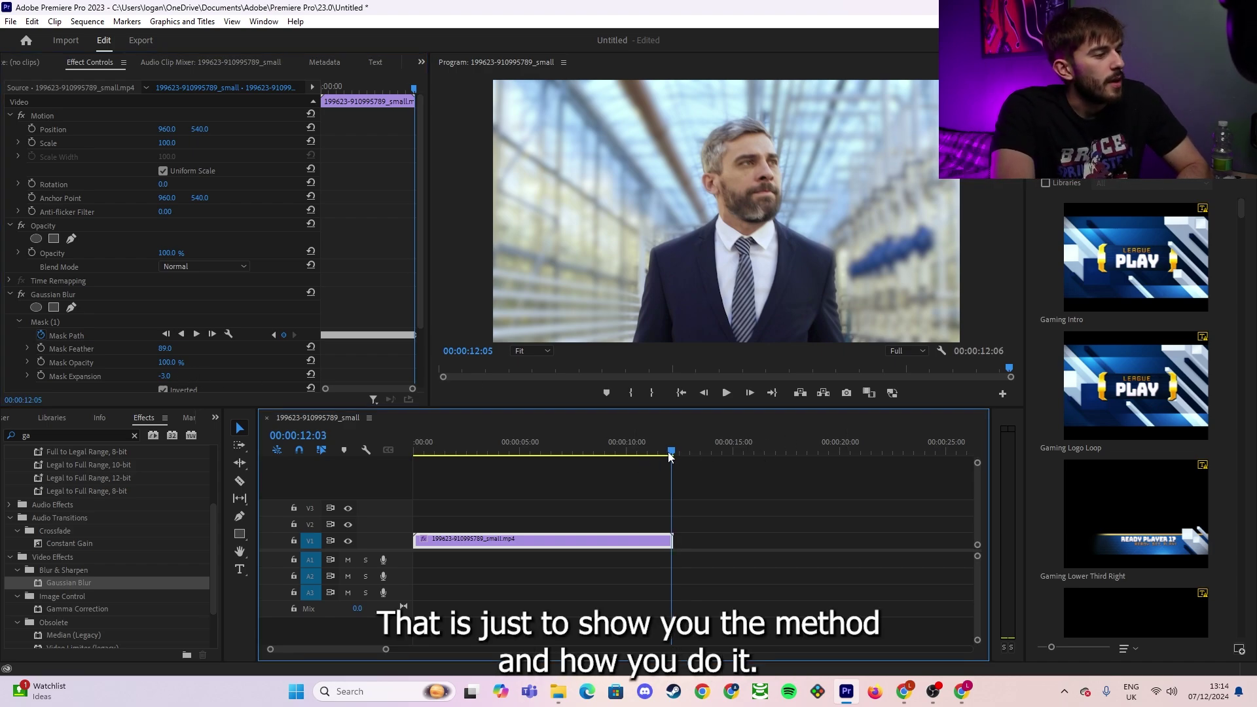
drag(669, 452, 444, 452)
click(725, 393)
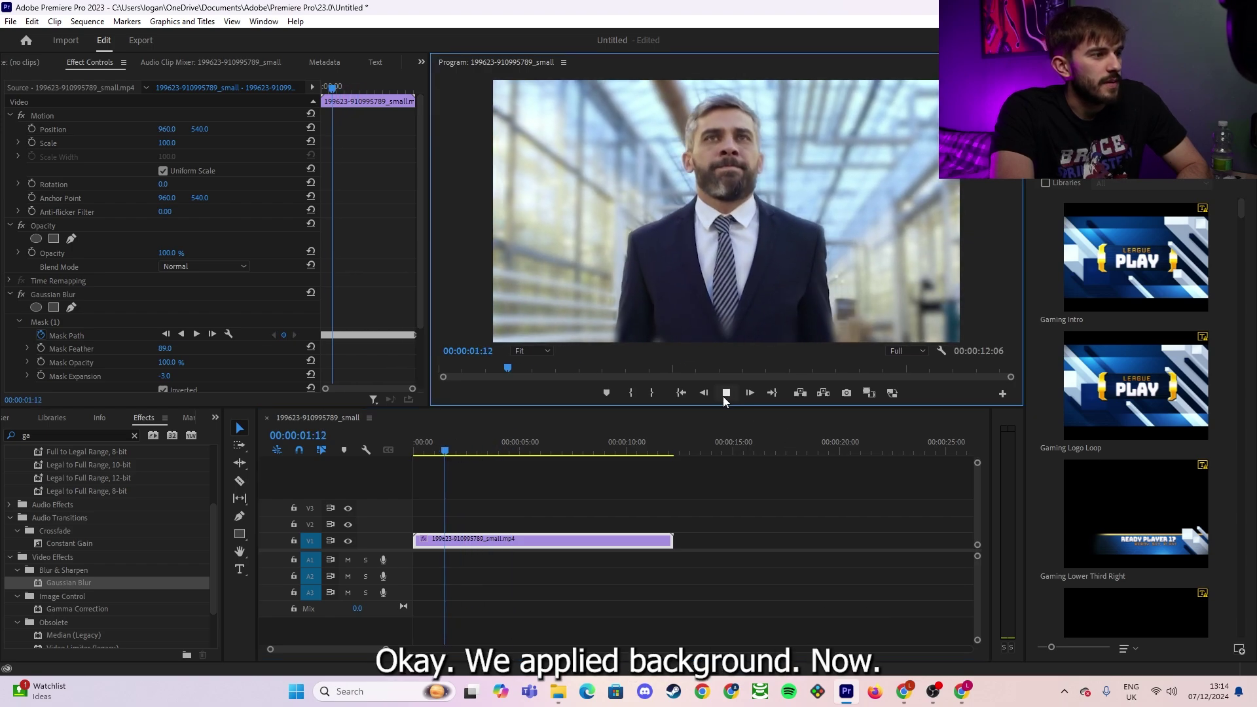
click(725, 396)
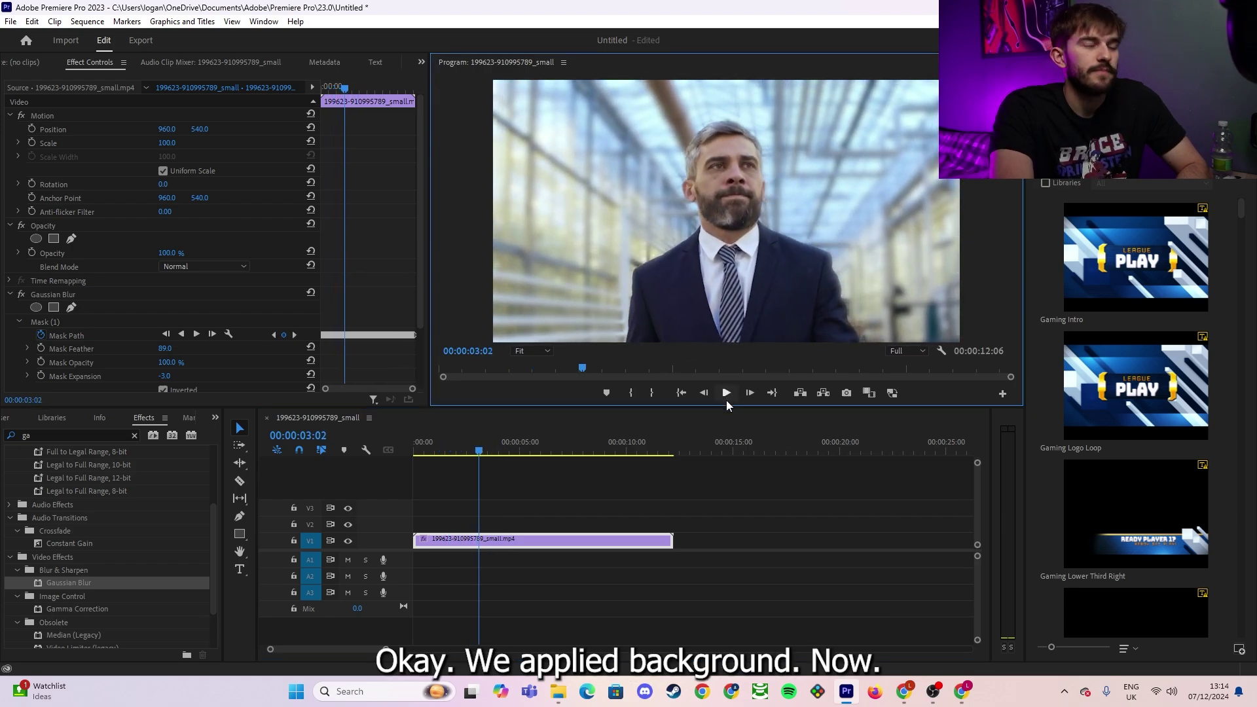